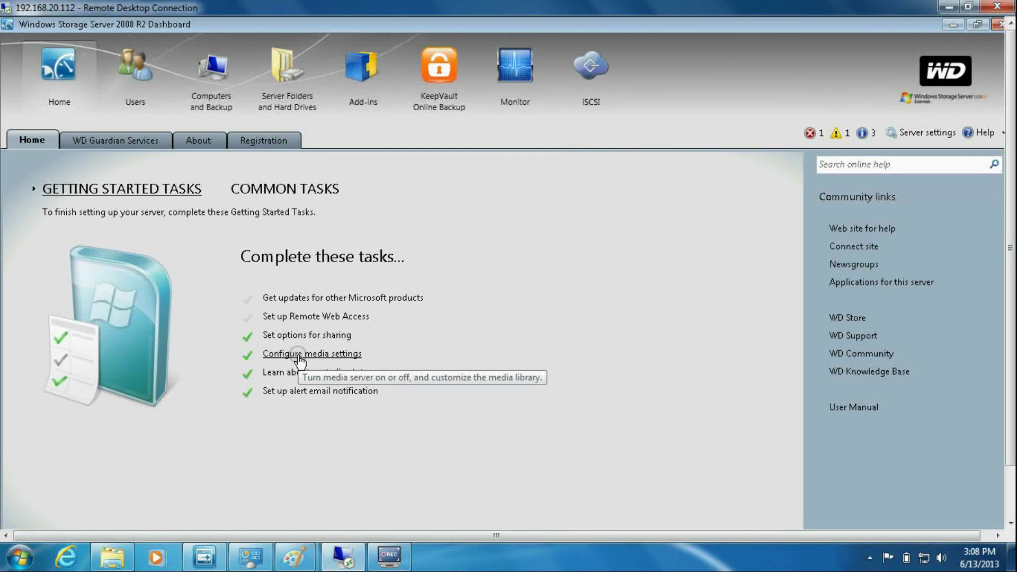
- Open the Sharing Options dialog from the Home page's Getting Started Tasks
{"action": "left_click", "coordinate": [297, 334]}
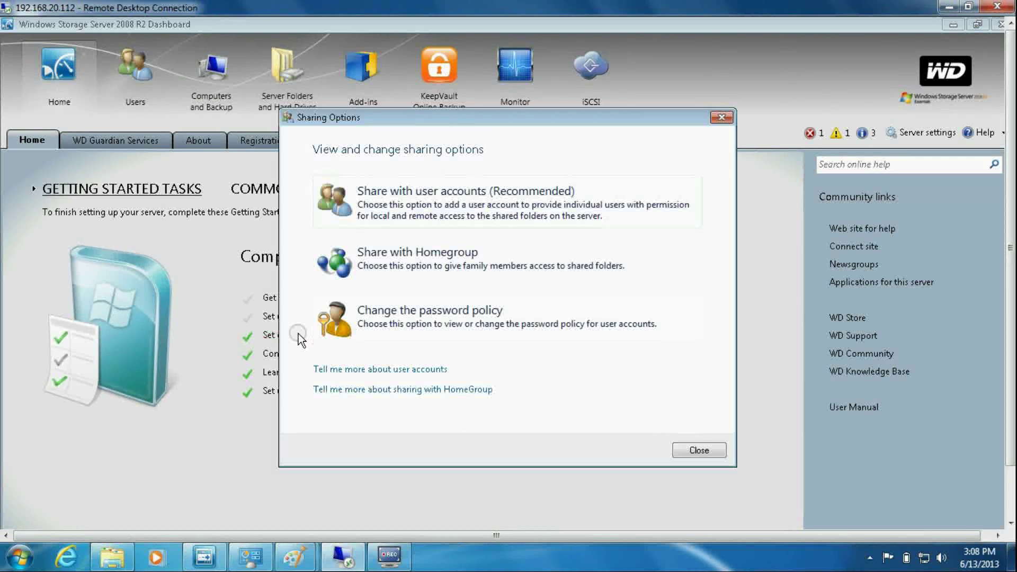
- Start a new user account, entering the user's first and last name and a confirmed password
{"action": "left_click", "coordinate": [425, 193]}
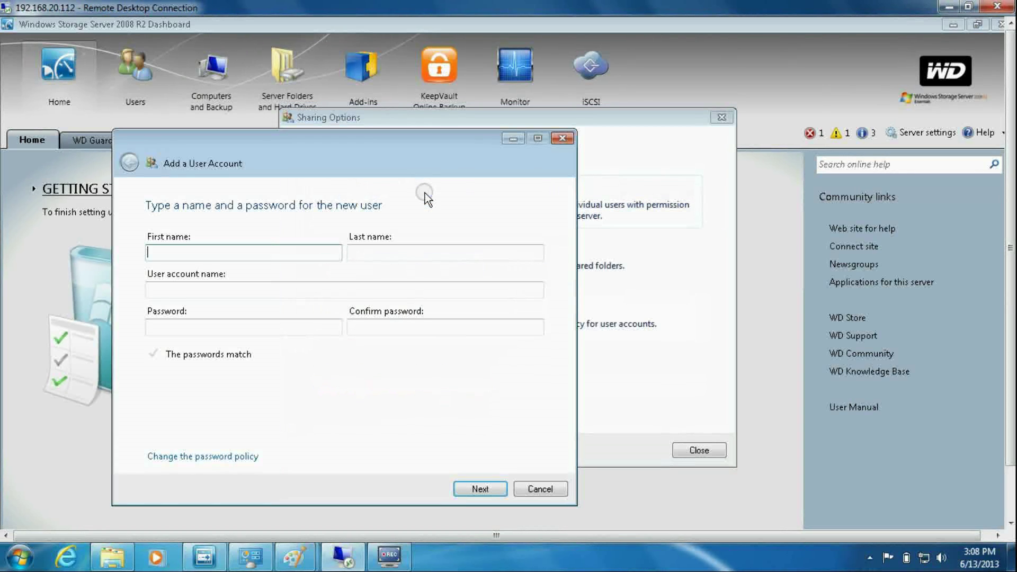
{"action": "key", "text": "Tab"}
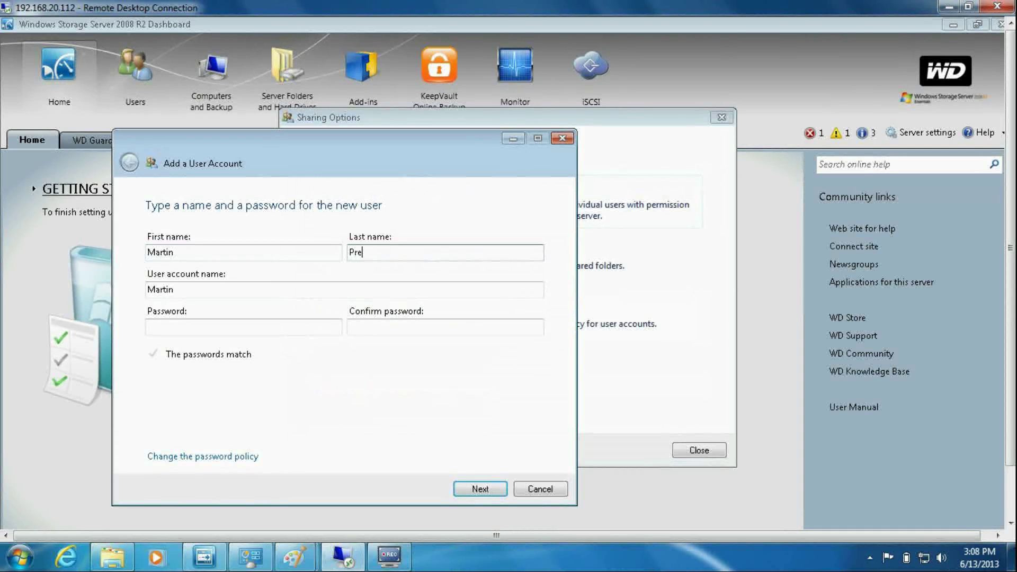
{"action": "left_click", "coordinate": [270, 324]}
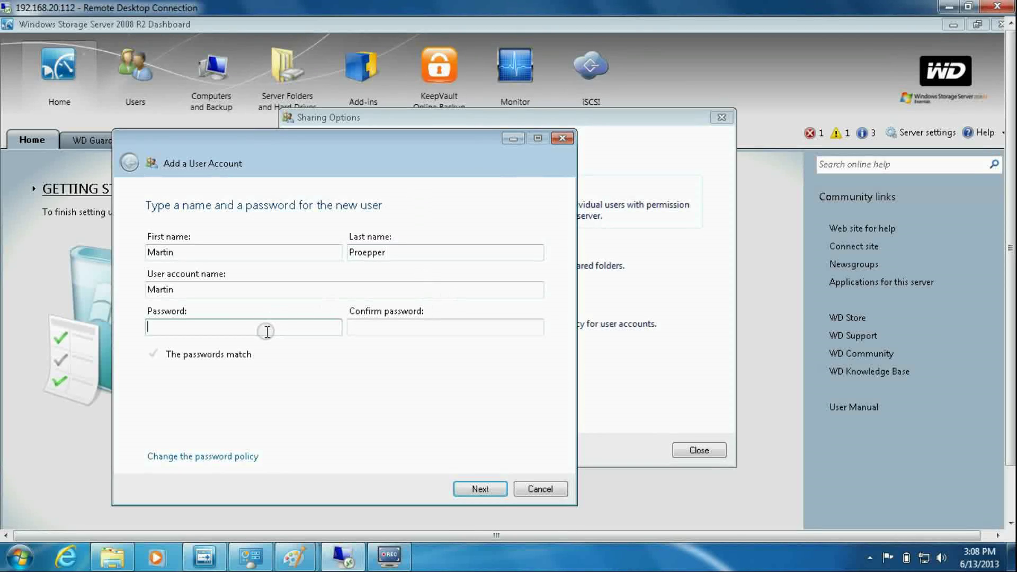
{"action": "type", "text": "•••••••••"}
{"action": "key", "text": "BackSpace"}
{"action": "key", "text": "BackSpace"}
{"action": "key", "text": "BackSpace"}
{"action": "key", "text": "BackSpace"}
{"action": "key", "text": "BackSpace"}
{"action": "key", "text": "BackSpace"}
{"action": "key", "text": "BackSpace"}
{"action": "key", "text": "BackSpace"}
{"action": "type", "text": "•••••••"}
{"action": "left_click", "coordinate": [363, 330]}
{"action": "type", "text": "••••••••"}
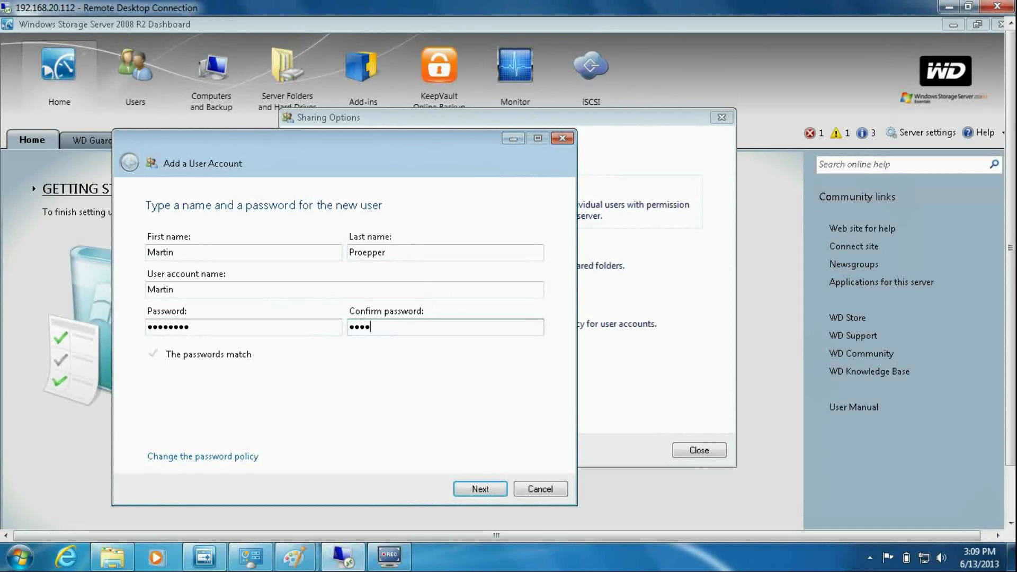
{"action": "left_click", "coordinate": [492, 487]}
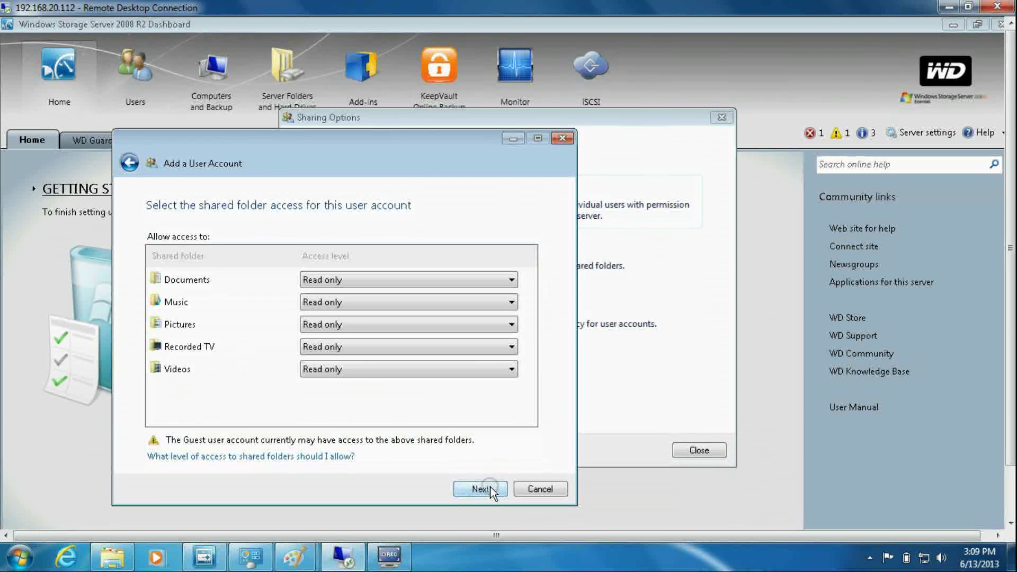
- Give Pictures and Recorded TV Read/Write access, create the account, and close Sharing Options
{"action": "left_click", "coordinate": [512, 323]}
{"action": "left_click", "coordinate": [500, 340]}
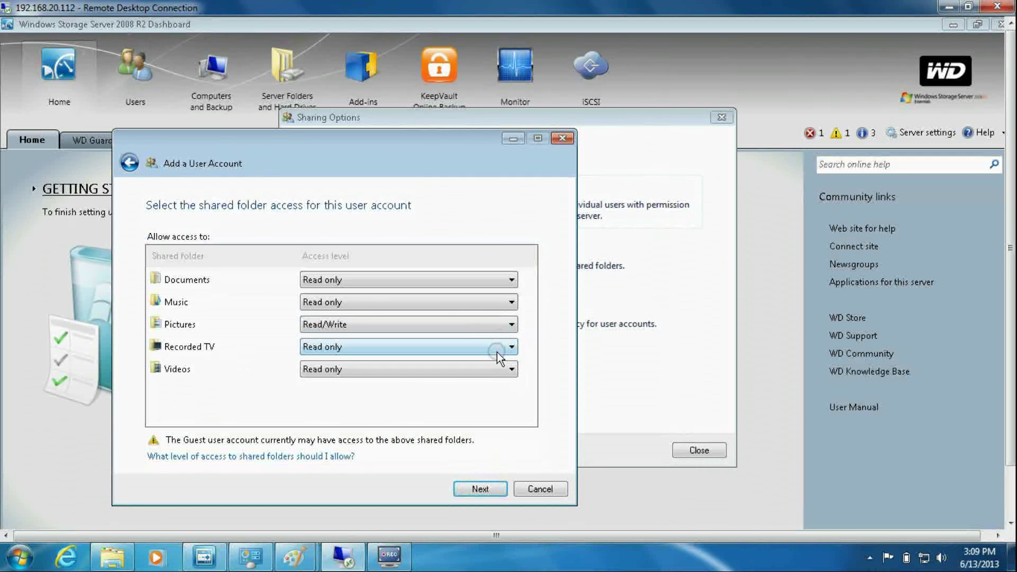
{"action": "left_click", "coordinate": [498, 346]}
{"action": "left_click", "coordinate": [498, 362]}
{"action": "left_click", "coordinate": [482, 483]}
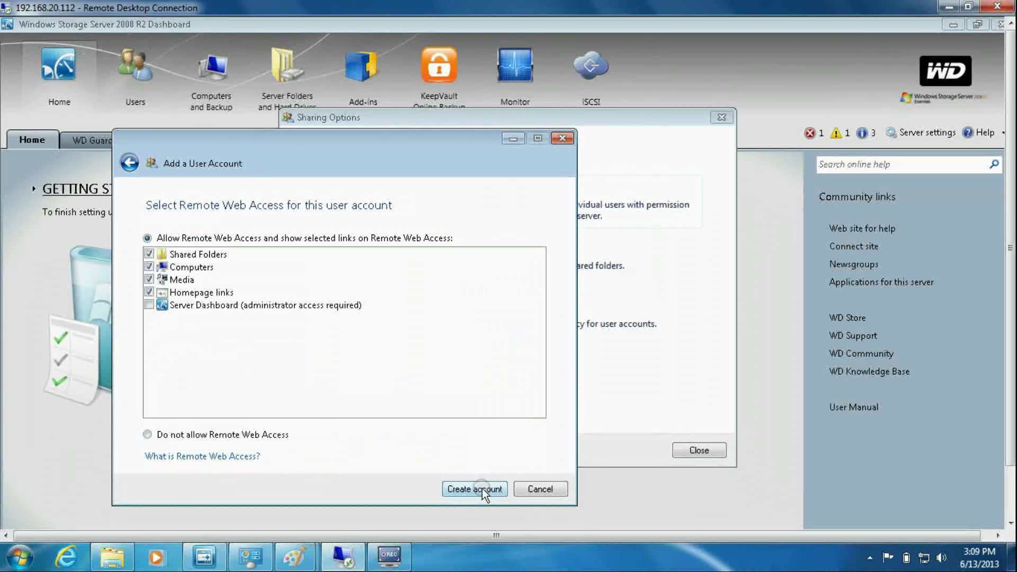
{"action": "left_click", "coordinate": [482, 488]}
{"action": "left_click", "coordinate": [527, 488]}
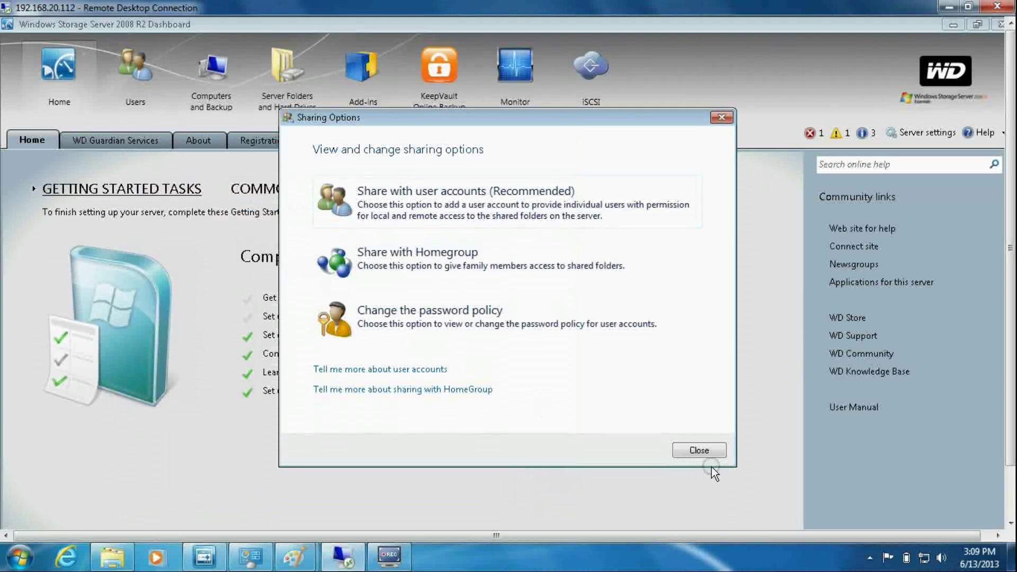
{"action": "left_click", "coordinate": [704, 449]}
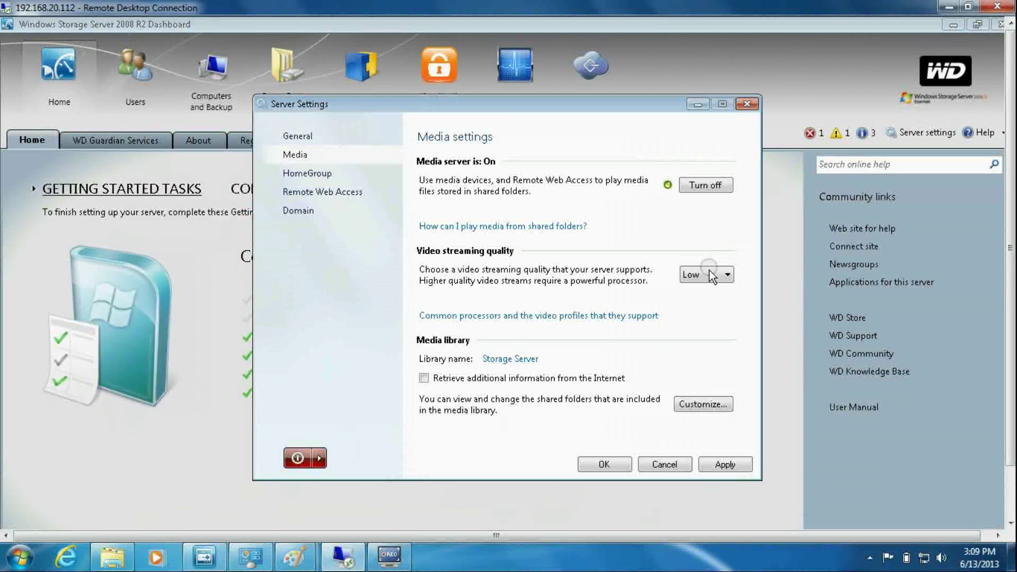
- Set video streaming quality to Medium, confirm the media library folders (all except Documents), and save
{"action": "left_click", "coordinate": [709, 273]}
{"action": "left_click", "coordinate": [705, 307]}
{"action": "left_click", "coordinate": [722, 405]}
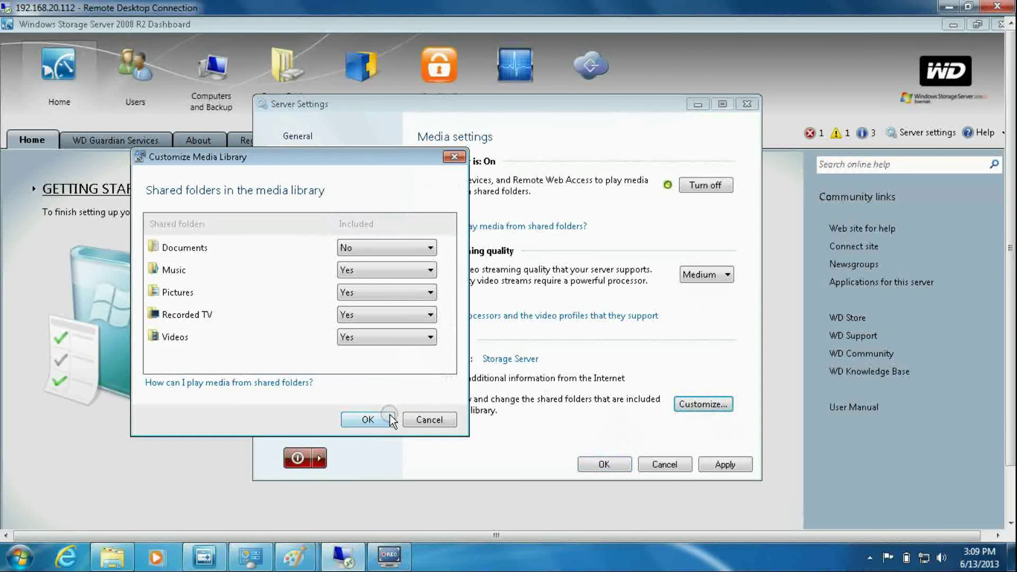
{"action": "left_click", "coordinate": [388, 417]}
{"action": "left_click", "coordinate": [610, 465]}
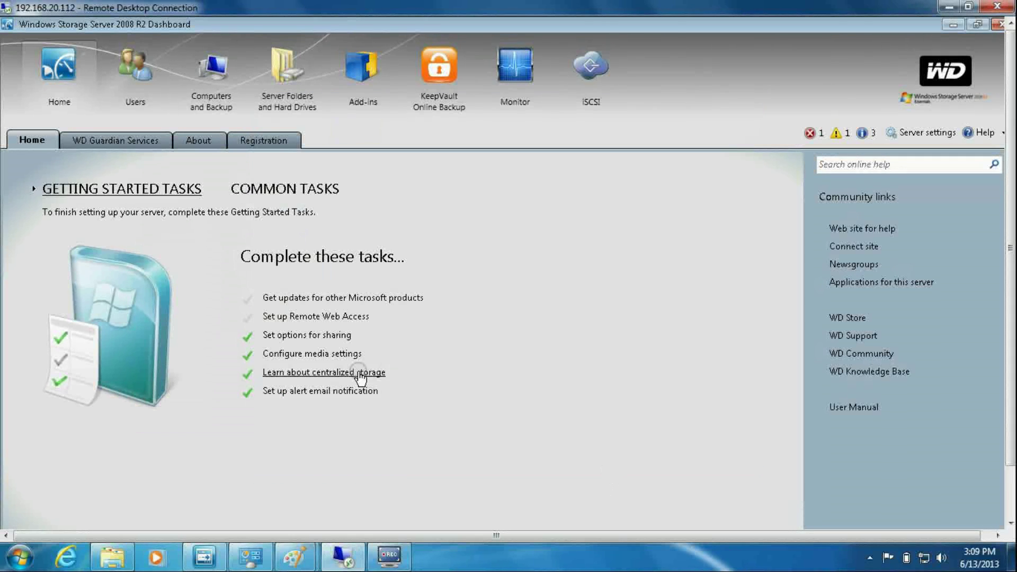
- Read the centralized storage overview and the online 'Connect Computers to the Server' help, then close both
{"action": "left_click", "coordinate": [357, 372]}
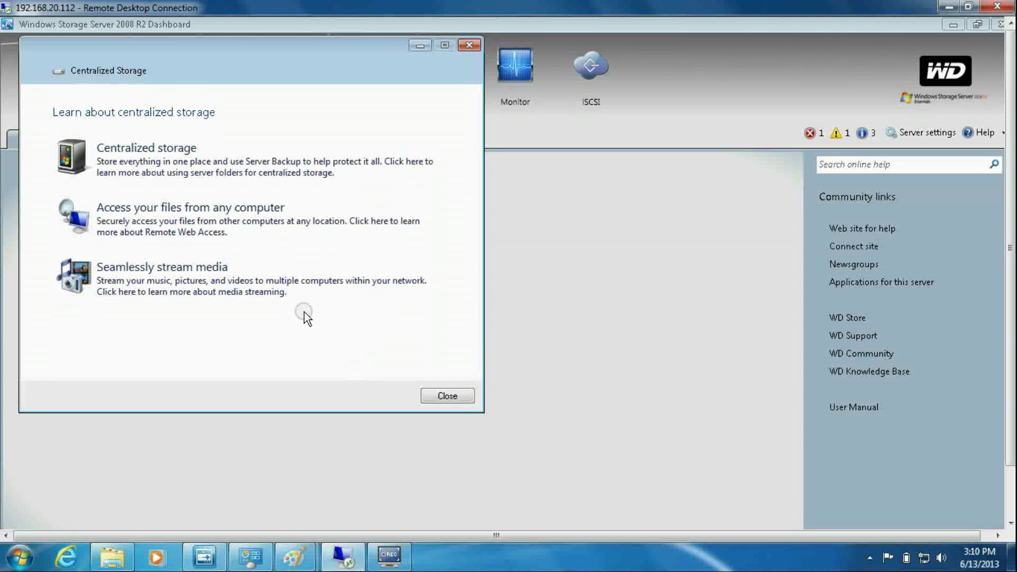
{"action": "left_click", "coordinate": [271, 165]}
{"action": "left_click", "coordinate": [321, 297]}
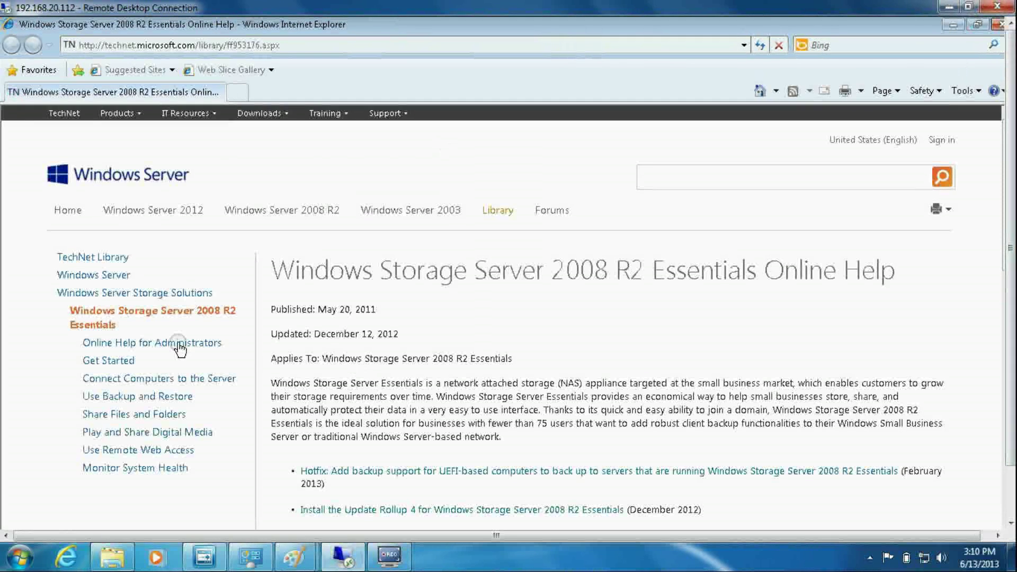
{"action": "left_click", "coordinate": [183, 380]}
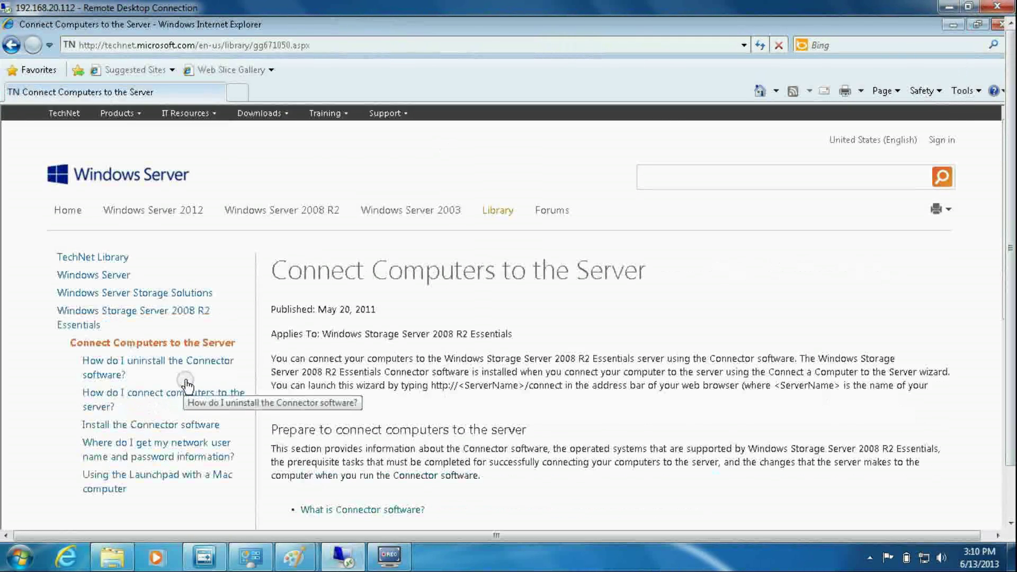
{"action": "left_click", "coordinate": [1000, 29]}
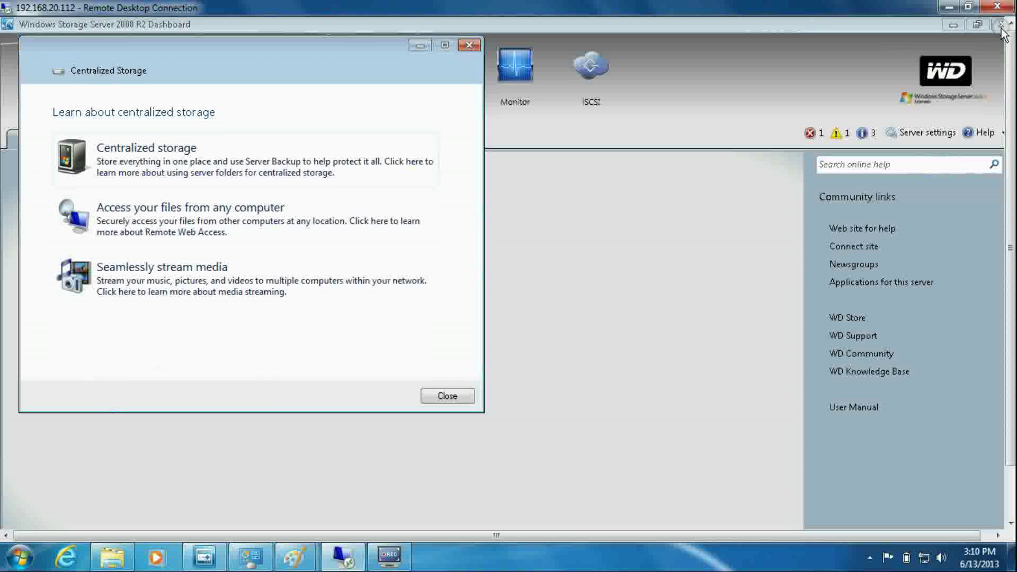
{"action": "left_click", "coordinate": [445, 392]}
- Accept the alert email notification settings, then review the new user's Shared folders and Remote Web Access properties
{"action": "left_click", "coordinate": [360, 390]}
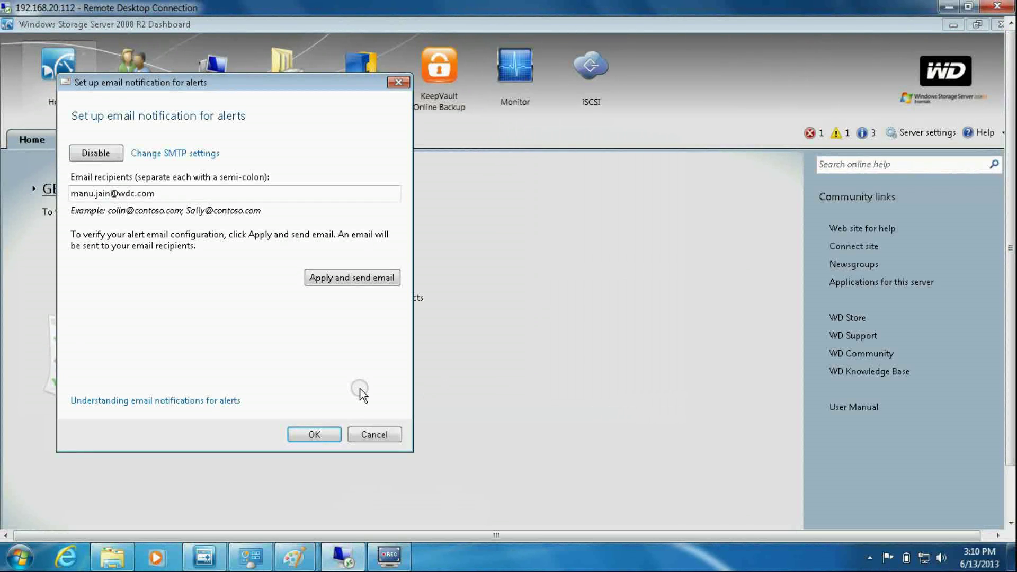
{"action": "left_click", "coordinate": [320, 436]}
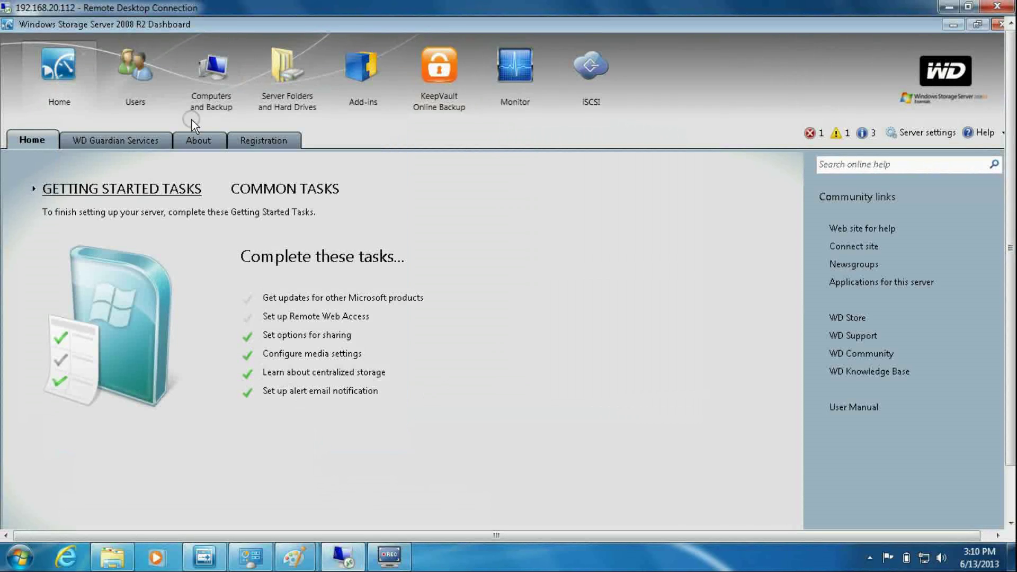
{"action": "left_click", "coordinate": [129, 80]}
{"action": "left_click", "coordinate": [78, 209]}
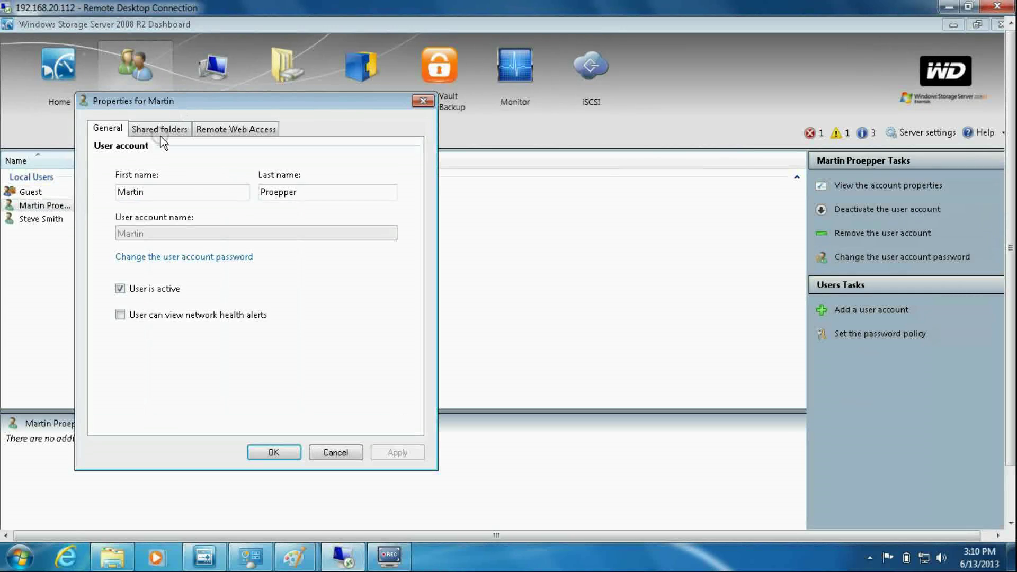
{"action": "left_click", "coordinate": [160, 129]}
{"action": "left_click", "coordinate": [227, 131]}
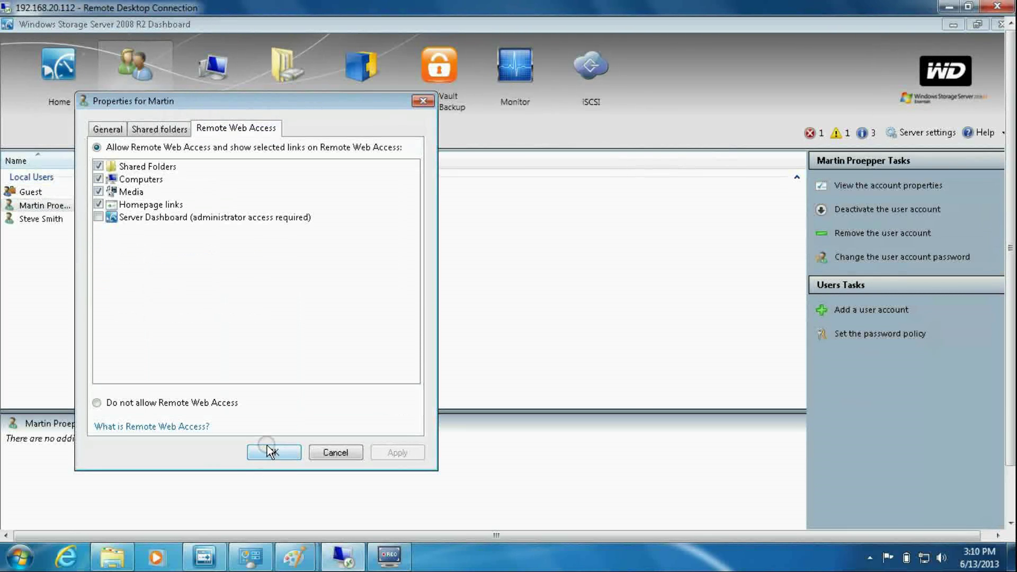
{"action": "left_click", "coordinate": [270, 451]}
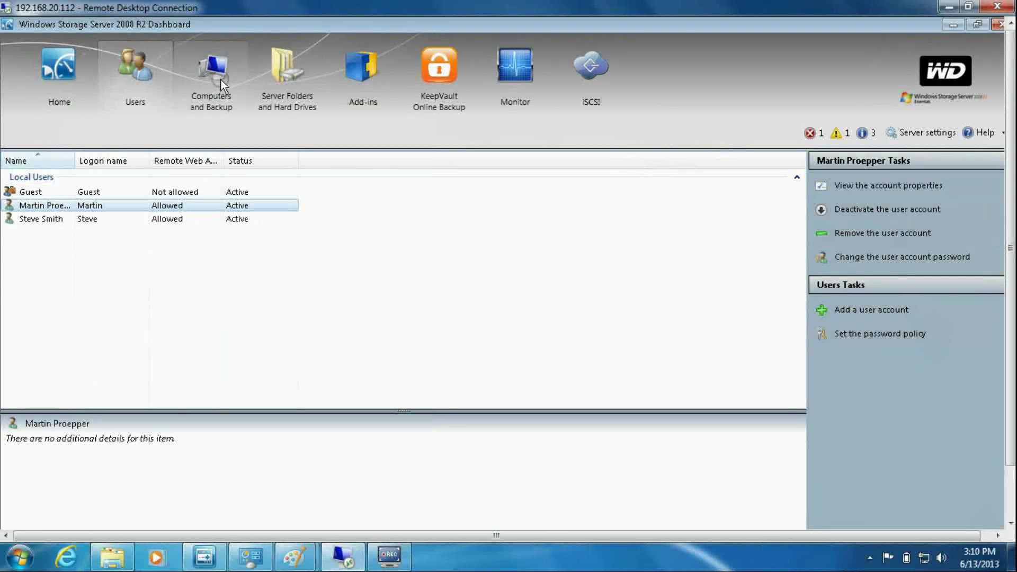
{"action": "left_click", "coordinate": [220, 80]}
- View the kestrel server's properties and close them without changes
{"action": "left_click", "coordinate": [227, 194]}
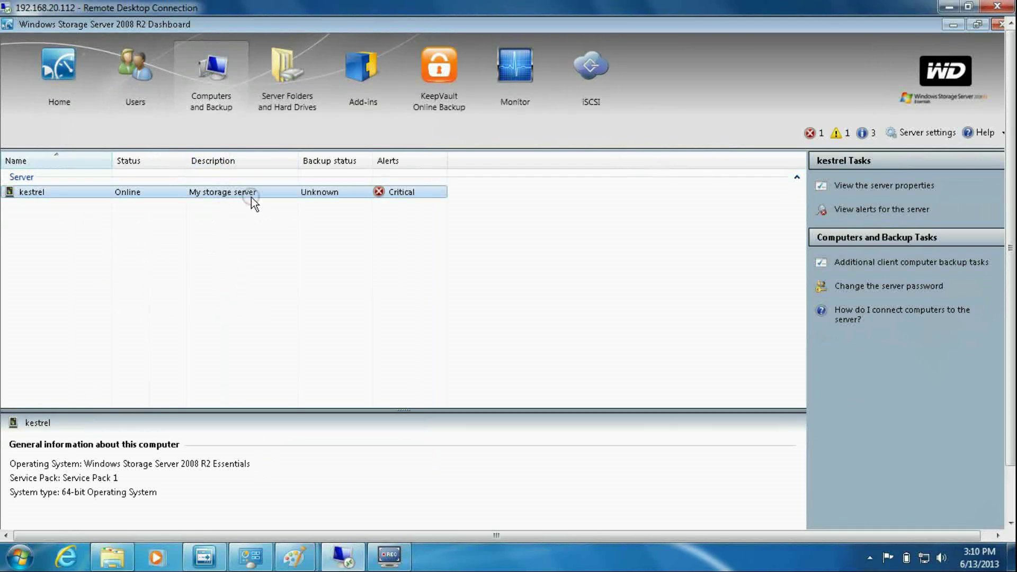
{"action": "right_click", "coordinate": [252, 198]}
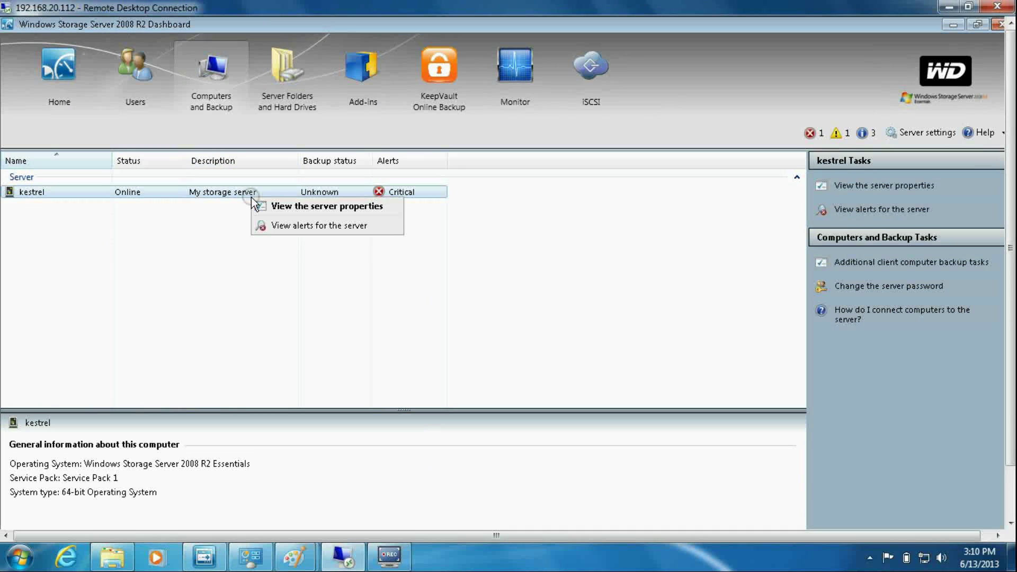
{"action": "left_click", "coordinate": [293, 211]}
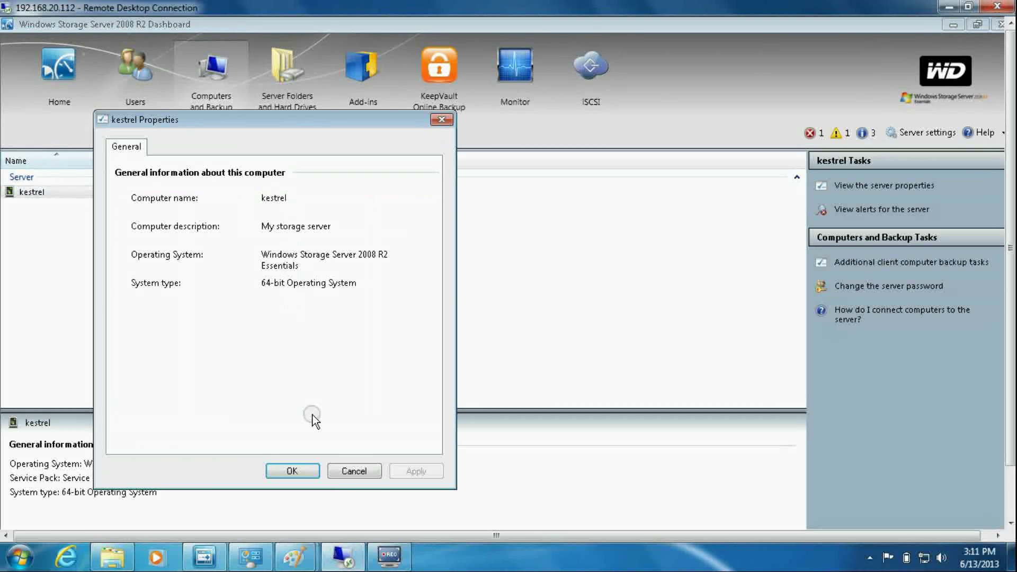
{"action": "left_click", "coordinate": [351, 471]}
- On the Server Folders page, start adding a new folder, then cancel it
{"action": "left_click", "coordinate": [297, 94]}
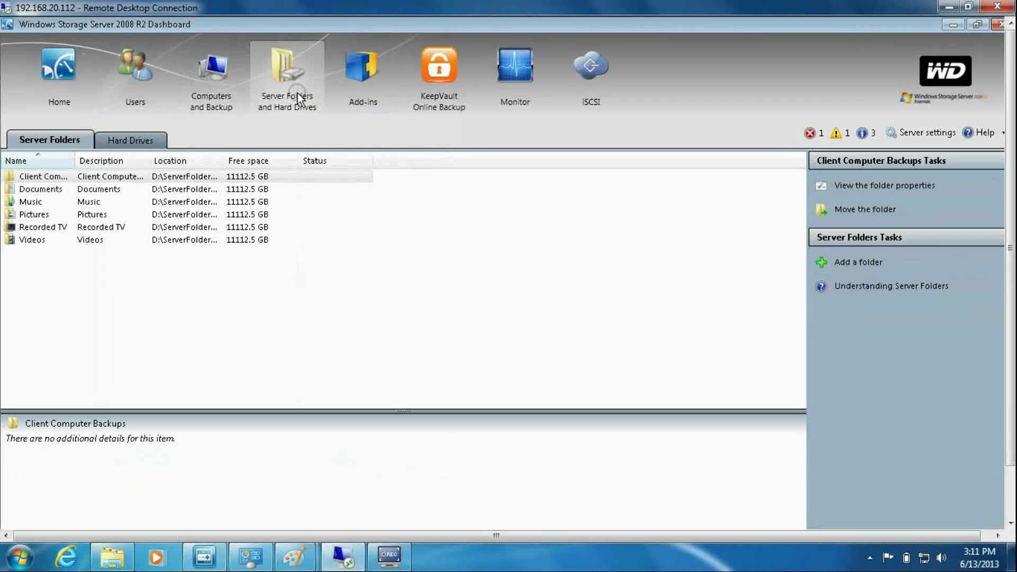
{"action": "right_click", "coordinate": [43, 270]}
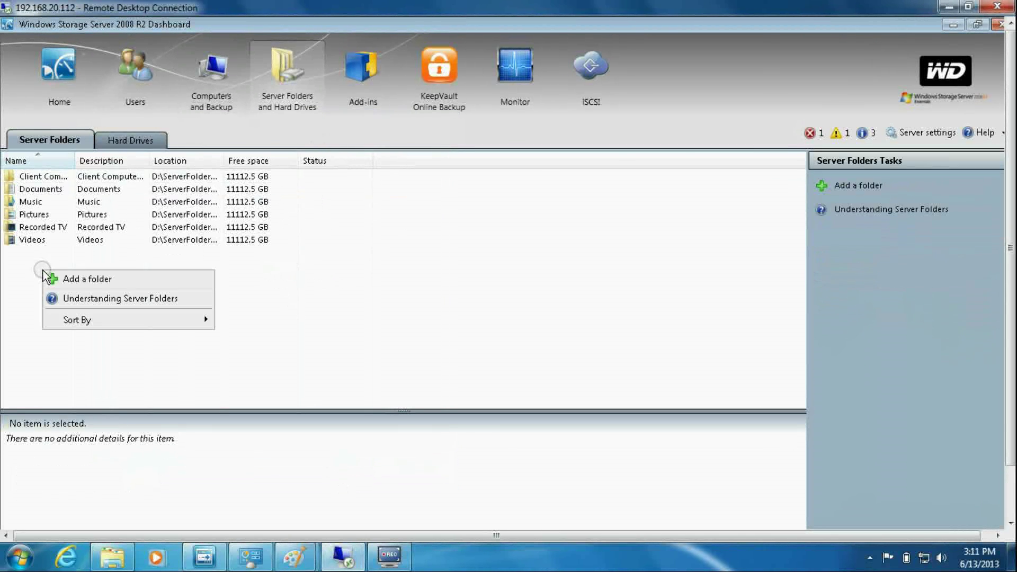
{"action": "left_click", "coordinate": [79, 278]}
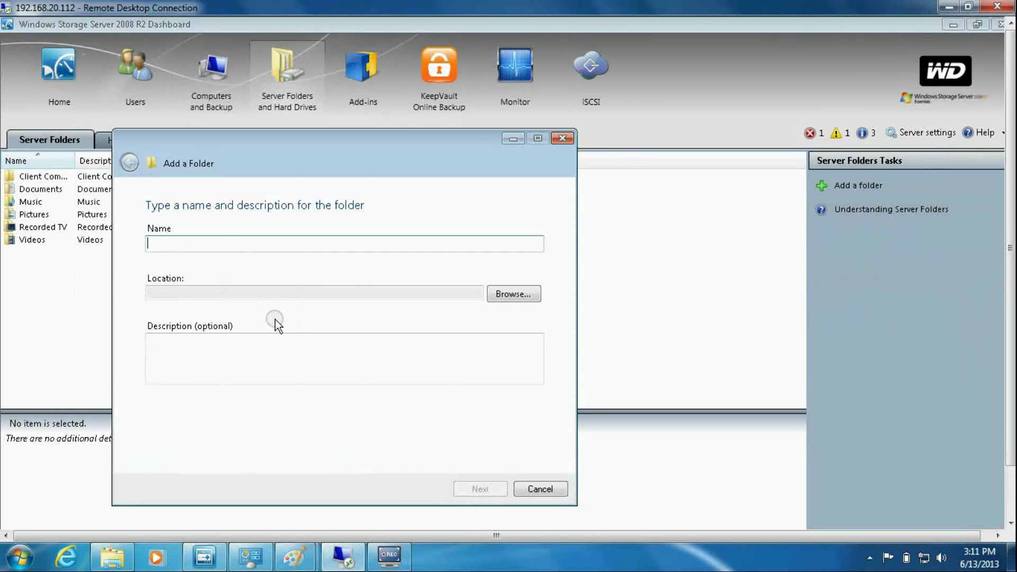
{"action": "left_click", "coordinate": [522, 487]}
- Show the KeepVault Online Backup add-in's My Local Backup Job, with every folder Not Protecting
{"action": "left_click", "coordinate": [368, 68]}
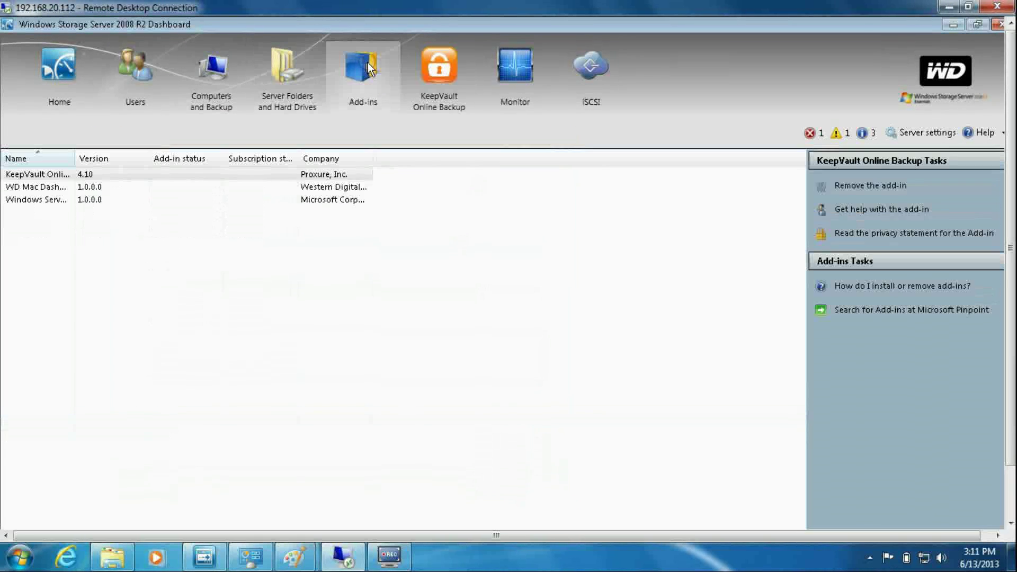
{"action": "left_click", "coordinate": [448, 77]}
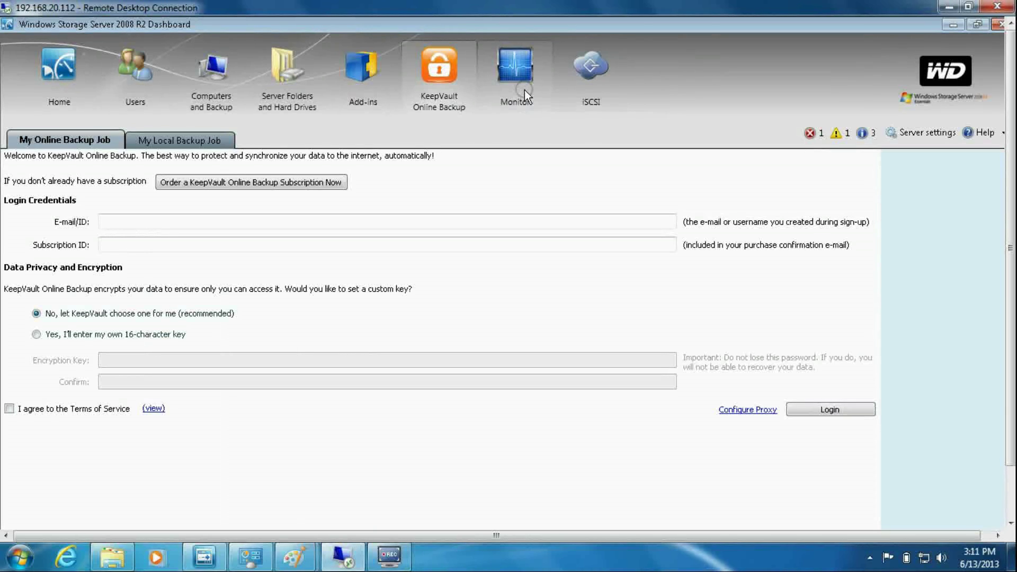
{"action": "left_click", "coordinate": [196, 139]}
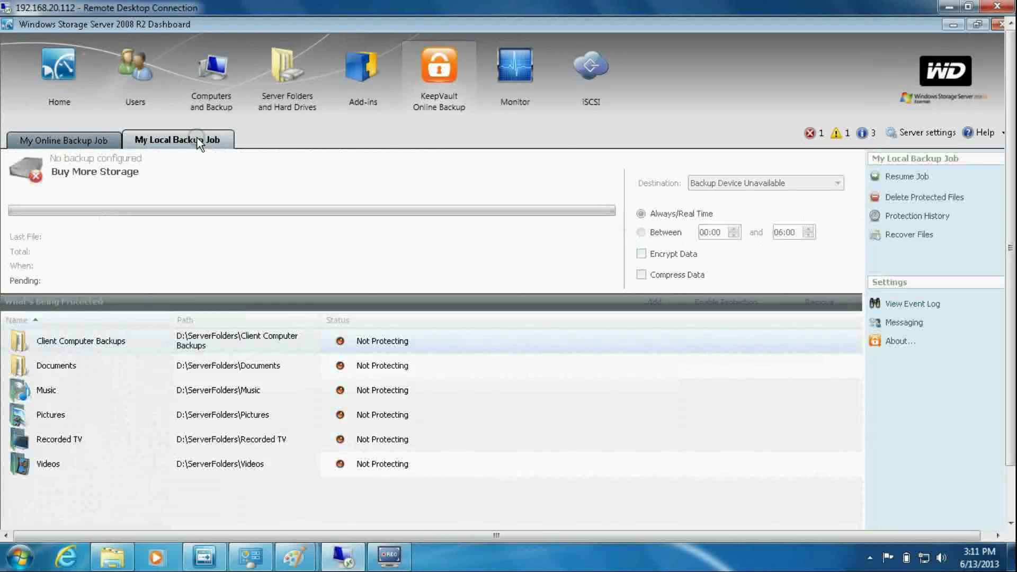
{"action": "left_click", "coordinate": [511, 83]}
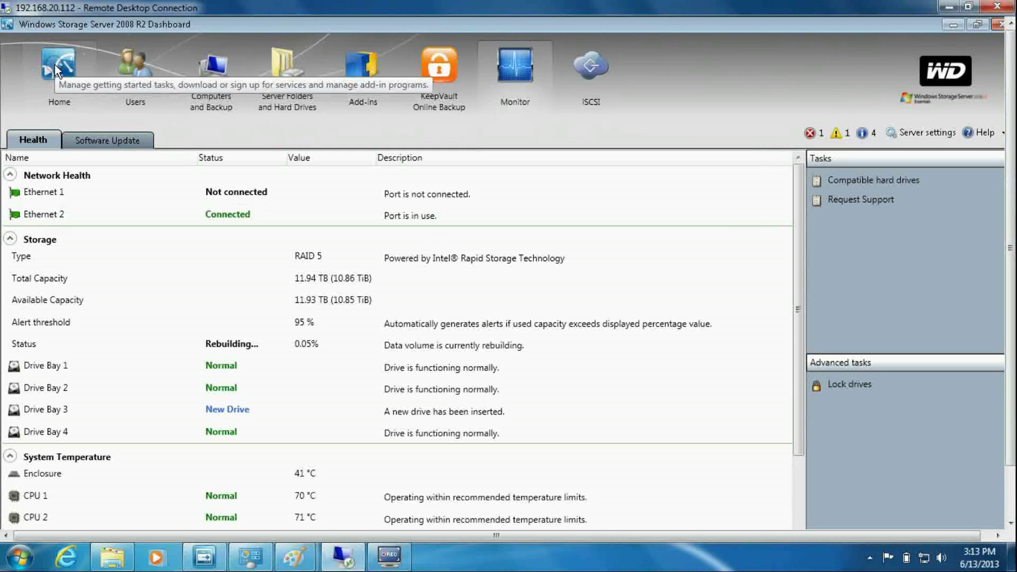
- On the iSCSI page, preview the New iSCSI Target dialog (default 100.0 GB), then cancel it
{"action": "left_click", "coordinate": [590, 68]}
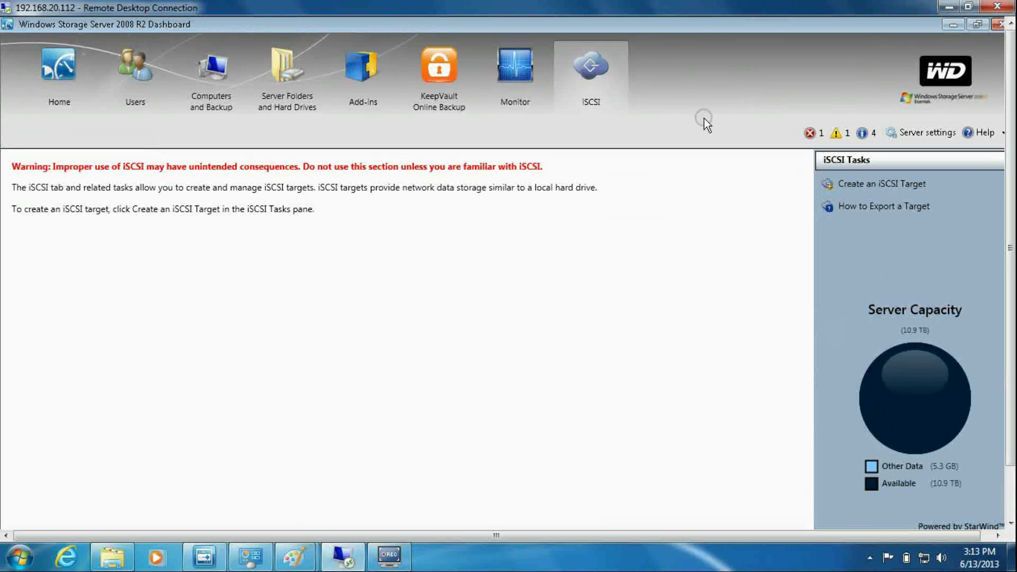
{"action": "left_click", "coordinate": [891, 184]}
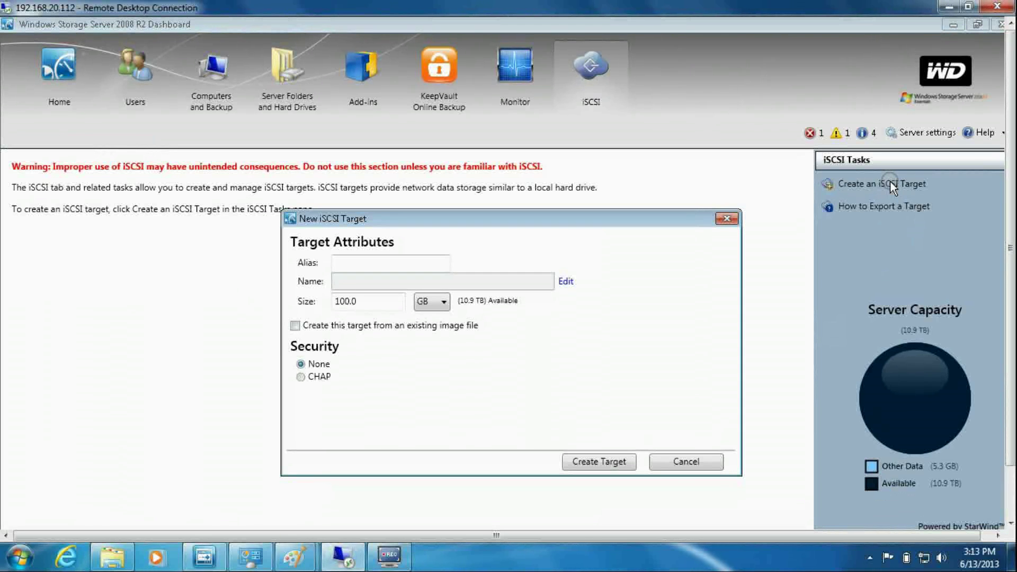
{"action": "left_click", "coordinate": [688, 462]}
{"action": "mouse_move", "coordinate": [404, 560]}
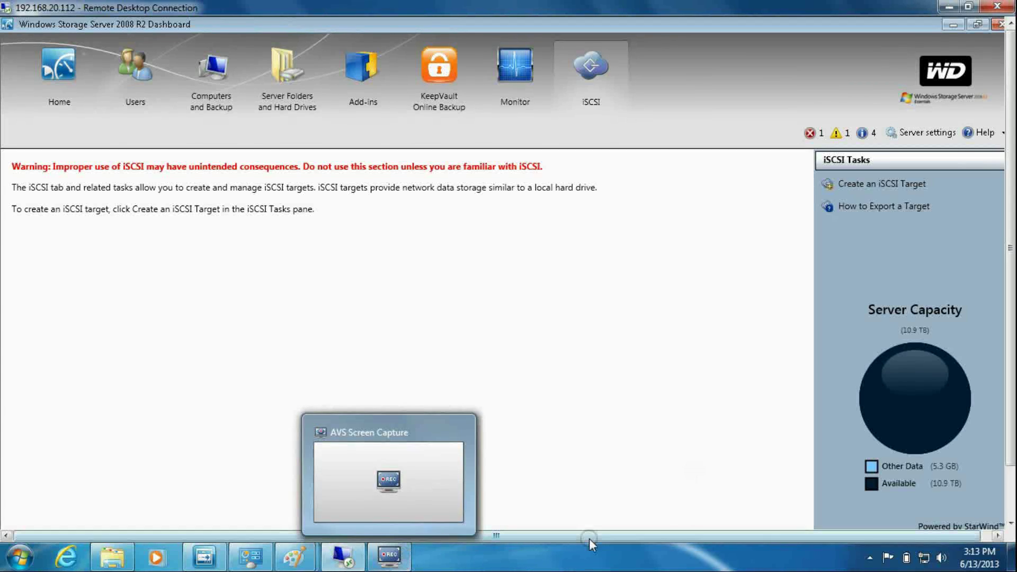